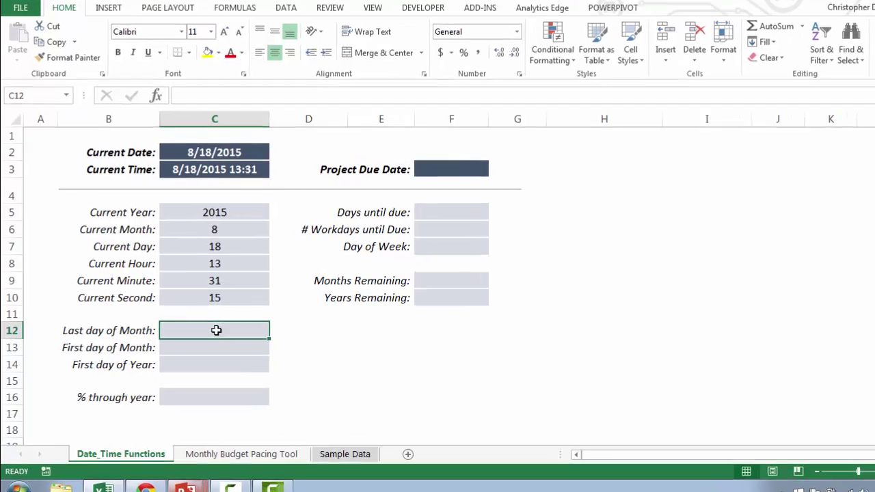
# Enter =EOMONTH($C$2,0) in C12, returning the month's last day as serial 42247.
pyautogui.write('=EO')
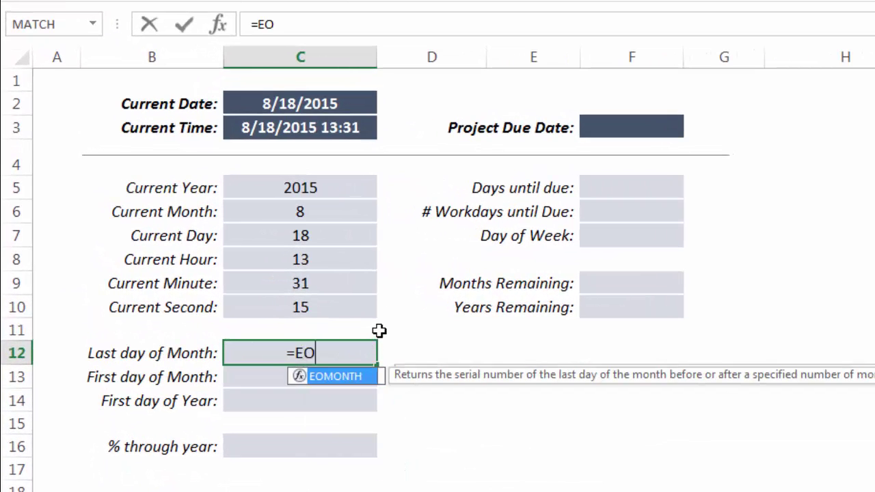
pyautogui.write('MONTH(')
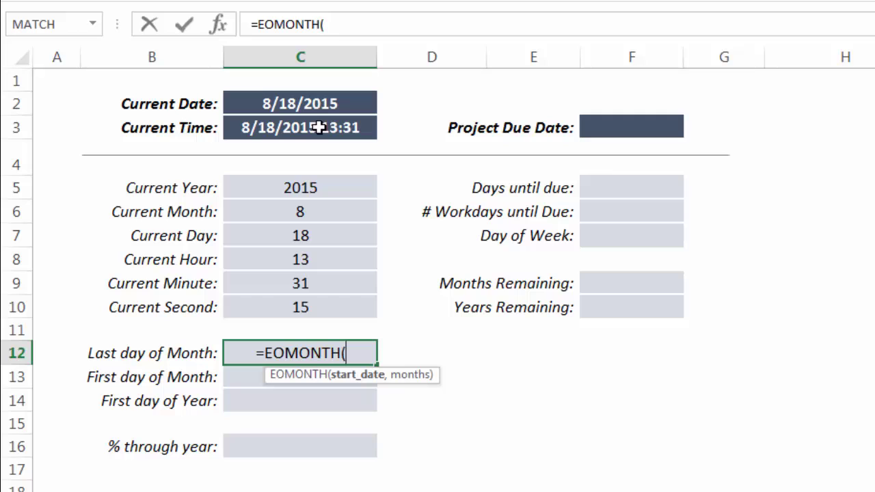
pyautogui.click(331, 104)
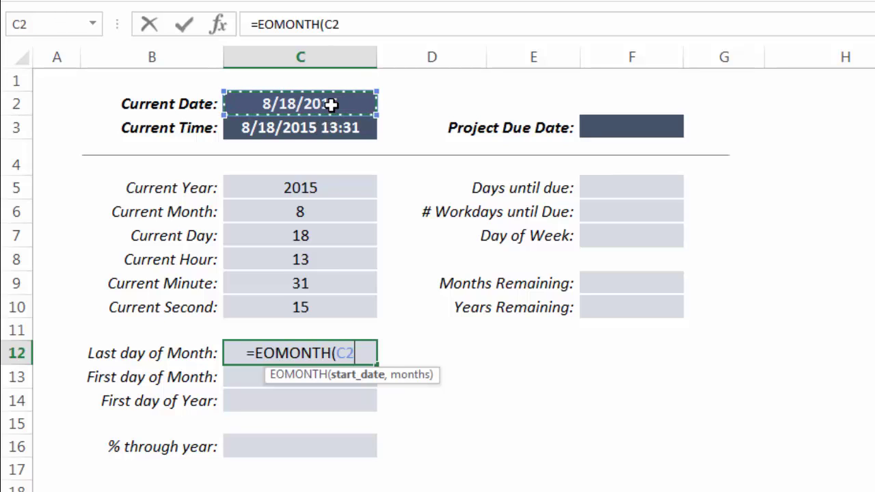
pyautogui.press('F4')
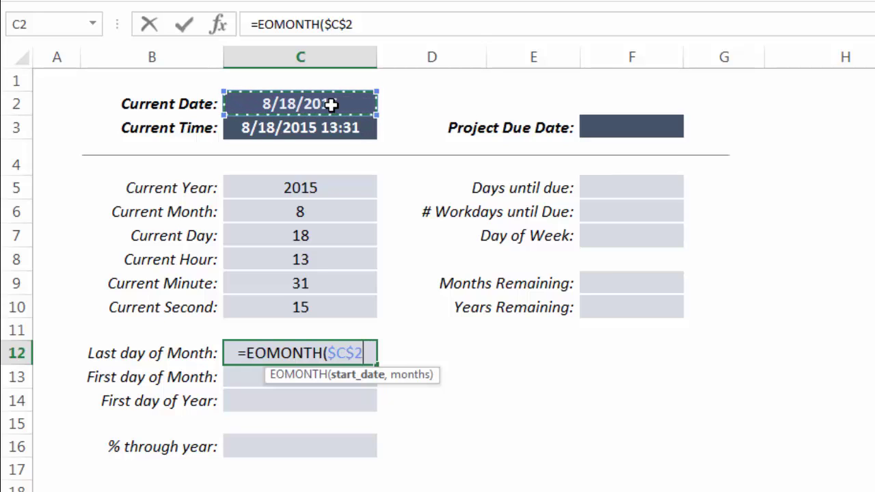
pyautogui.write(',')
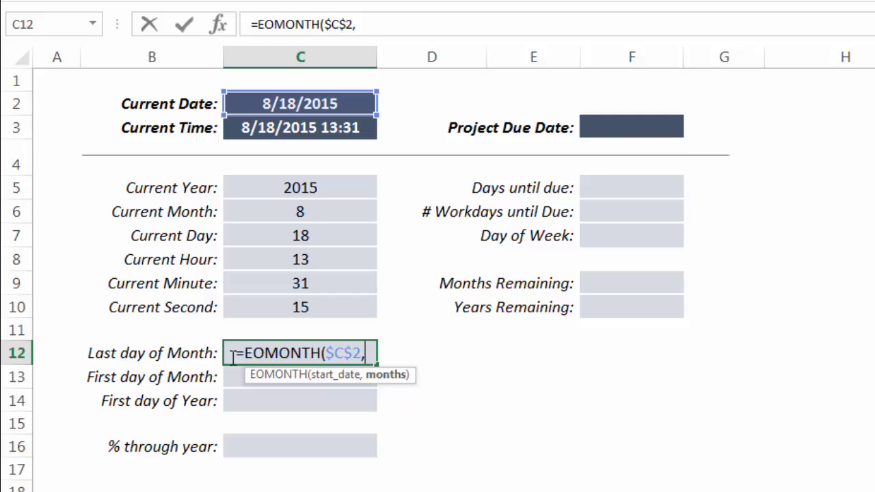
pyautogui.write('0')
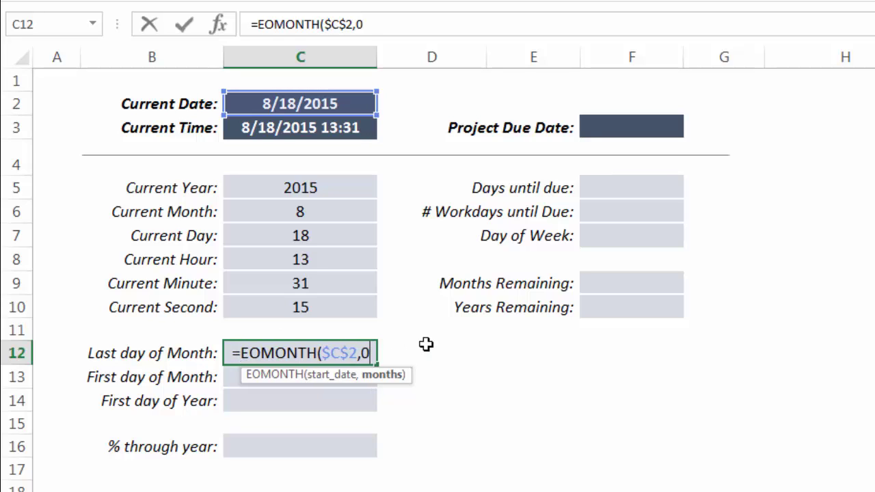
pyautogui.write(')')
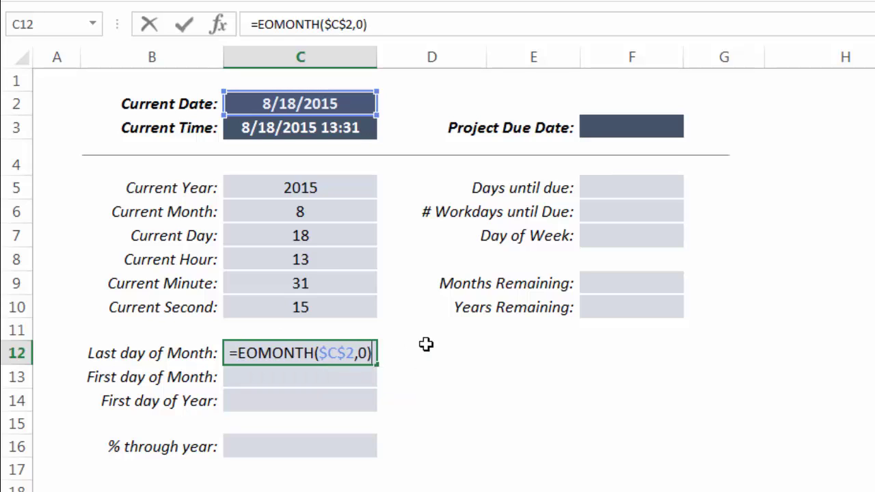
pyautogui.press('Return')
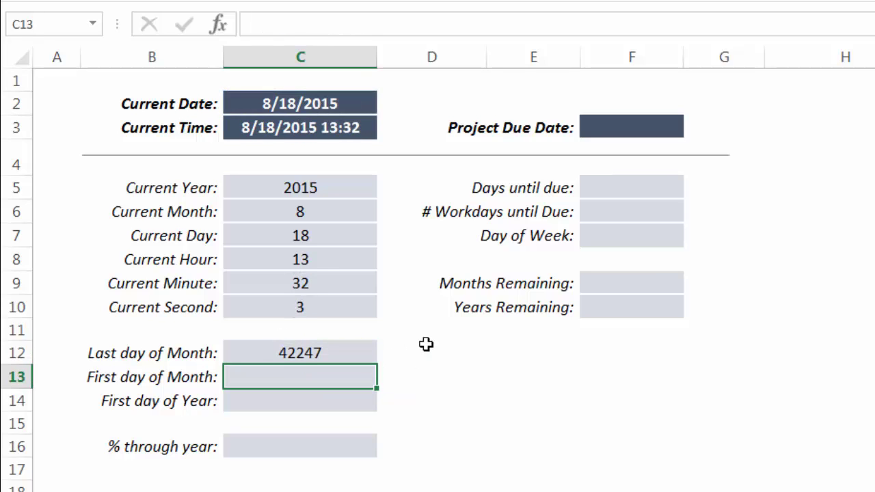
# Apply the short Date number format to C12 so it displays 8/31/2015.
pyautogui.click(334, 353)
pyautogui.rightClick(336, 354)
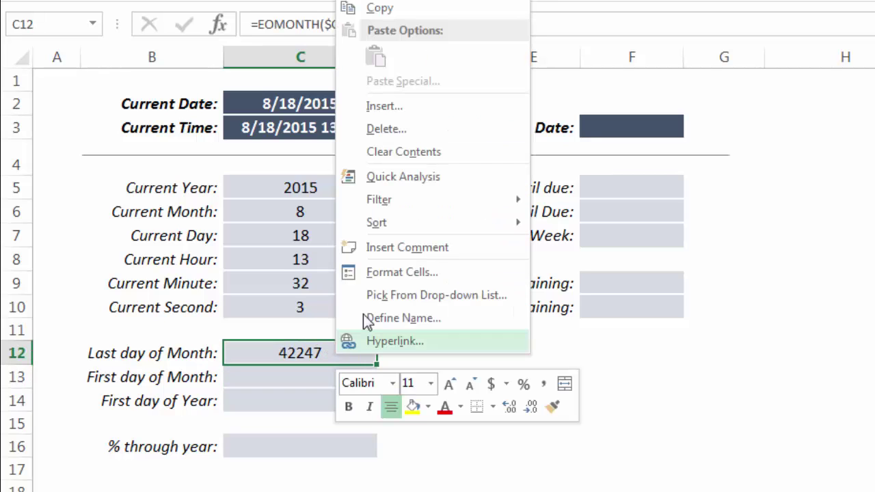
pyautogui.click(385, 277)
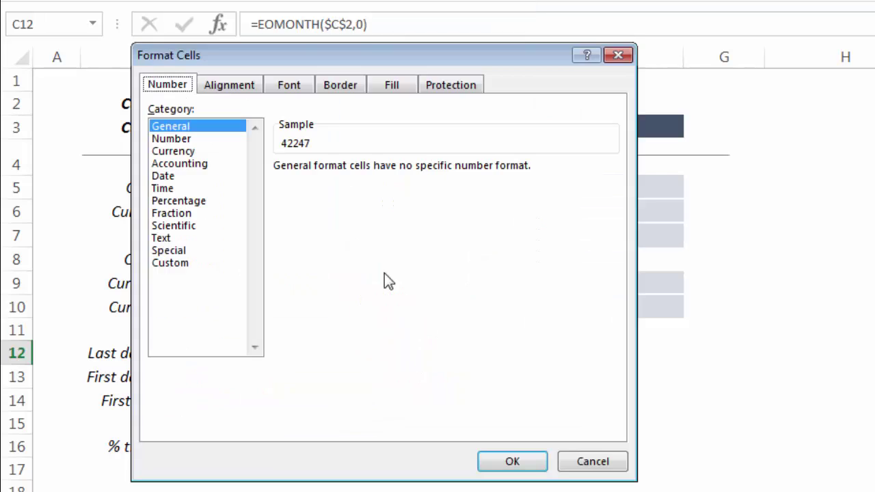
pyautogui.click(164, 176)
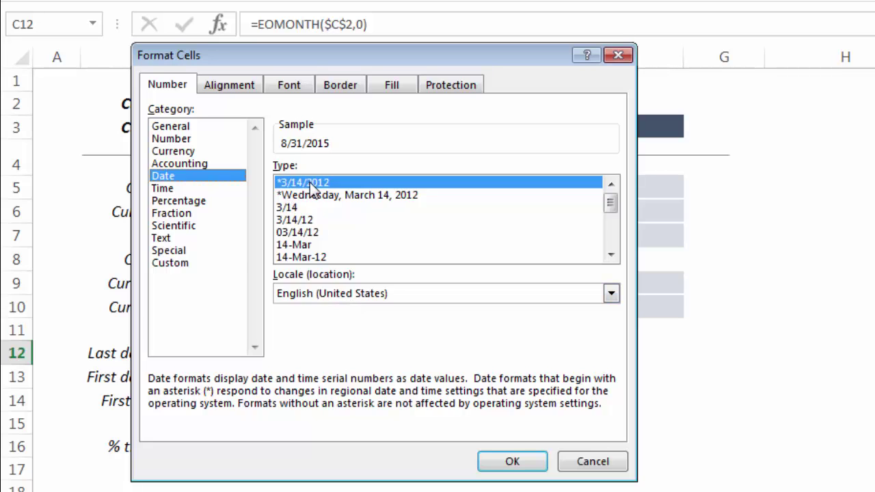
pyautogui.click(513, 463)
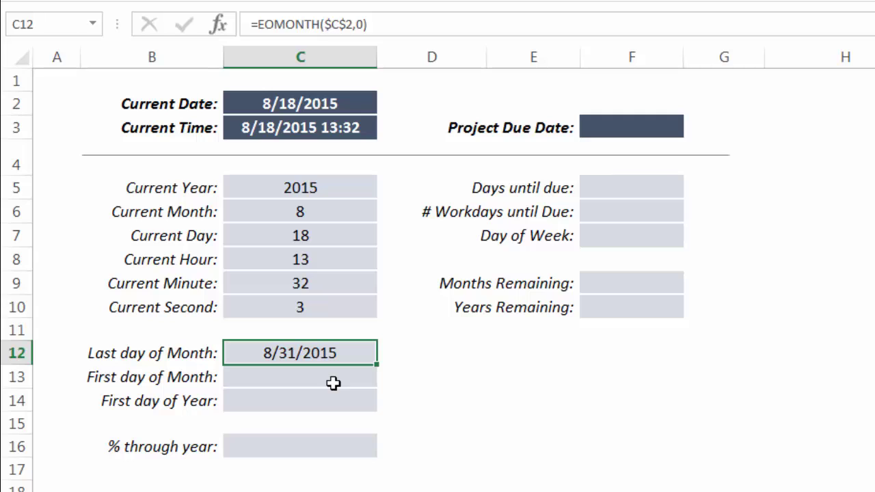
# Copy C12's formula into C13 and edit it to =EOMONTH($C$2,-1)+1, showing 8/1/2015.
pyautogui.click(333, 383)
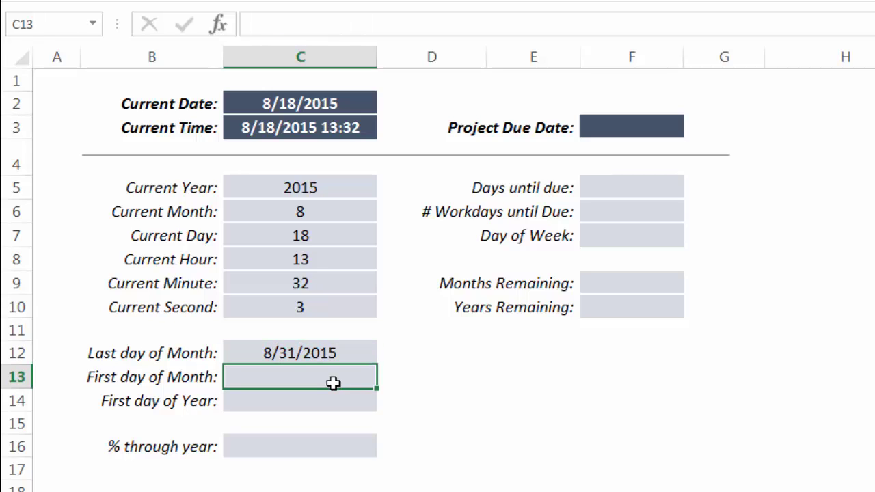
pyautogui.press('Up')
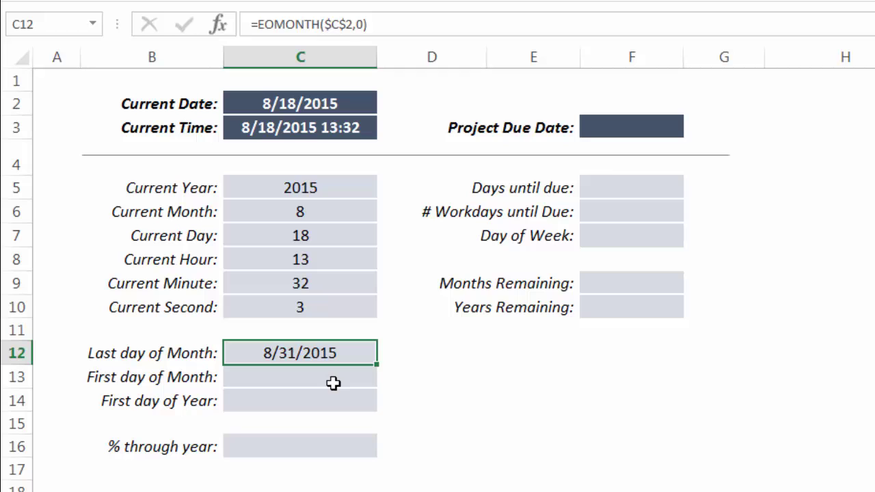
pyautogui.hotkey('ctrl', 'c')
pyautogui.click(333, 381)
pyautogui.hotkey('ctrl', 'v')
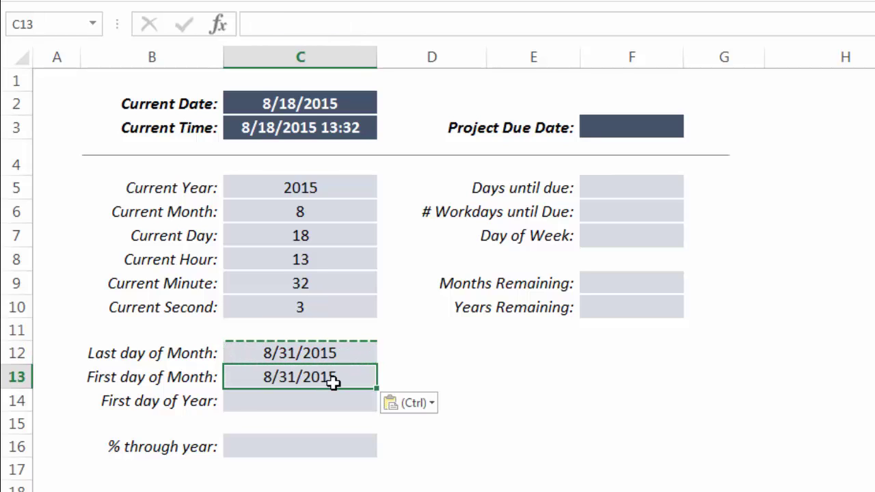
pyautogui.click(363, 25)
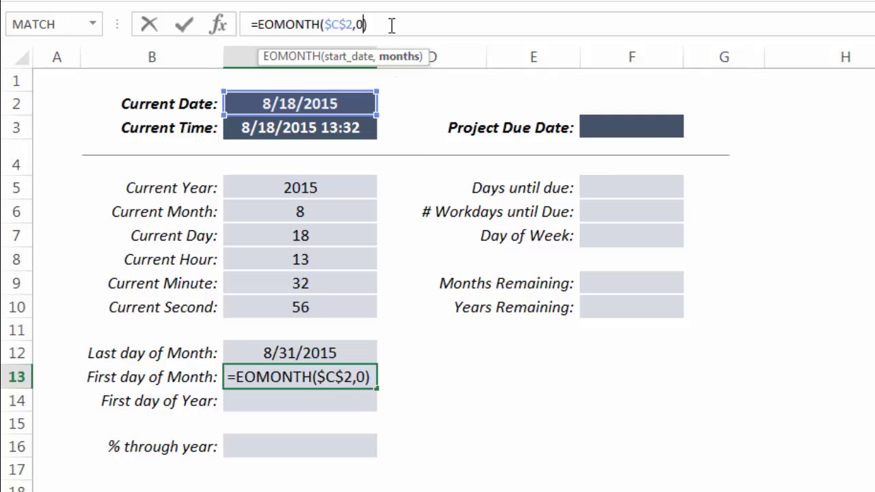
pyautogui.press('BackSpace')
pyautogui.write('-1')
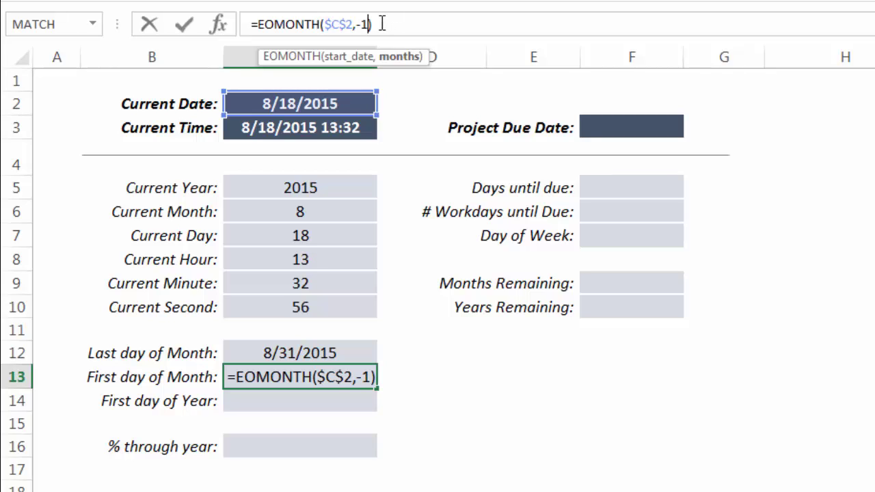
pyautogui.press('Right')
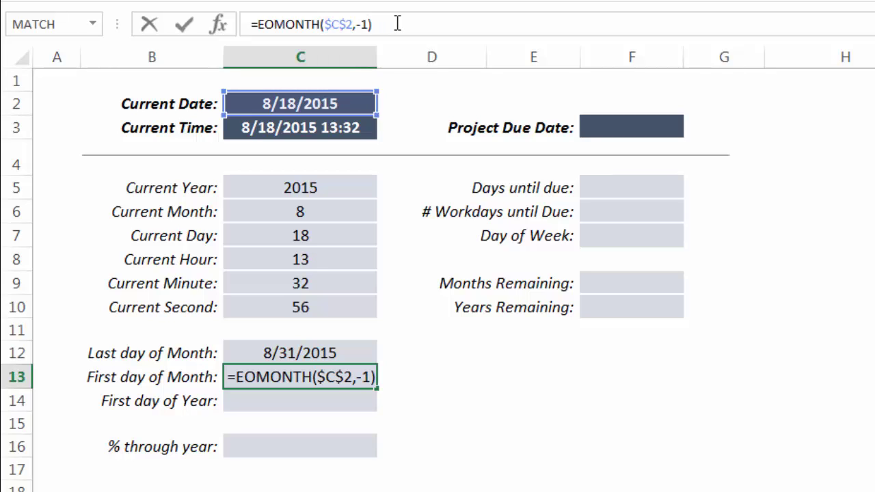
pyautogui.write('+1')
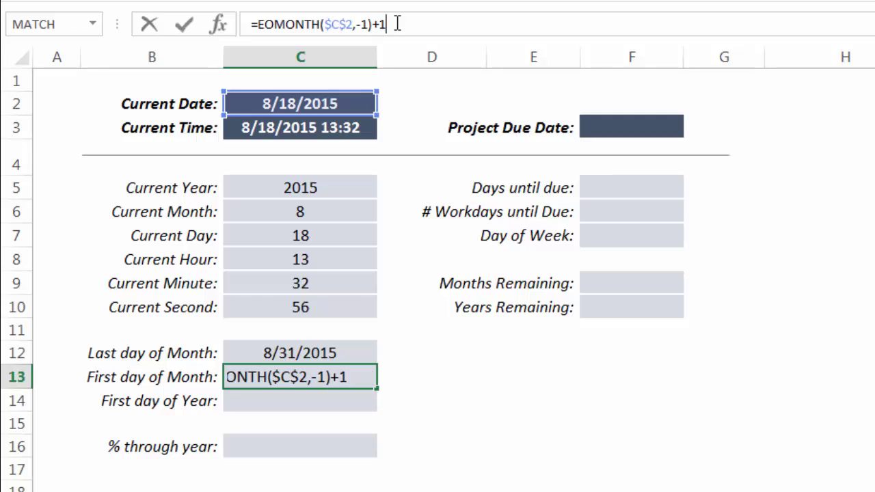
pyautogui.press('Return')
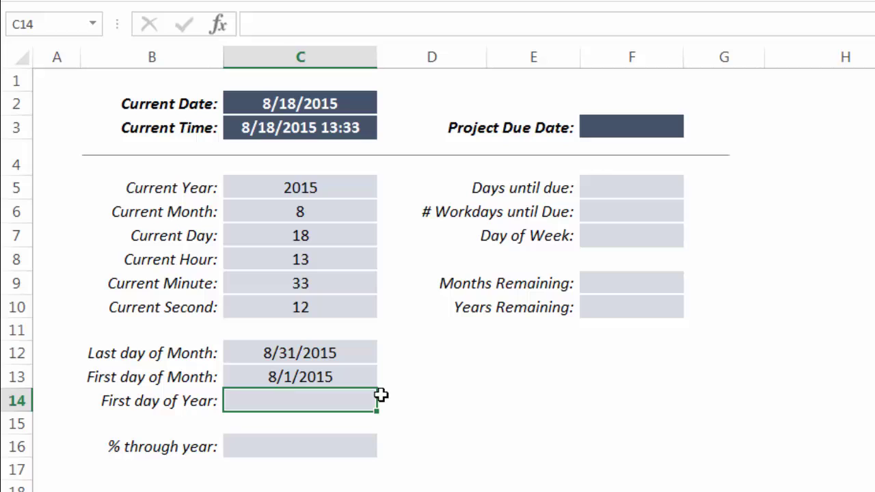
# Copy C13's formula into C14 and change the offset to -8, giving =EOMONTH($C$2,-8)+1.
pyautogui.press('Up')
pyautogui.hotkey('ctrl', 'c')
pyautogui.press('Down')
pyautogui.hotkey('ctrl', 'v')
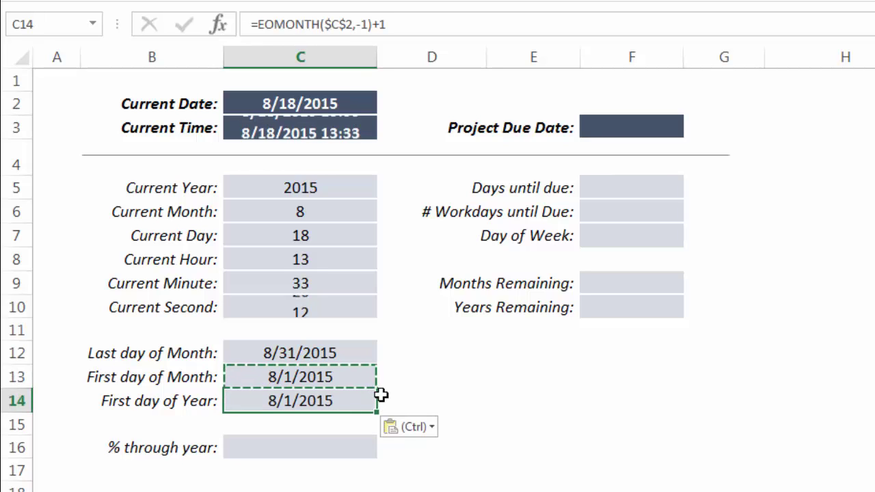
pyautogui.press('Up')
pyautogui.press('Down')
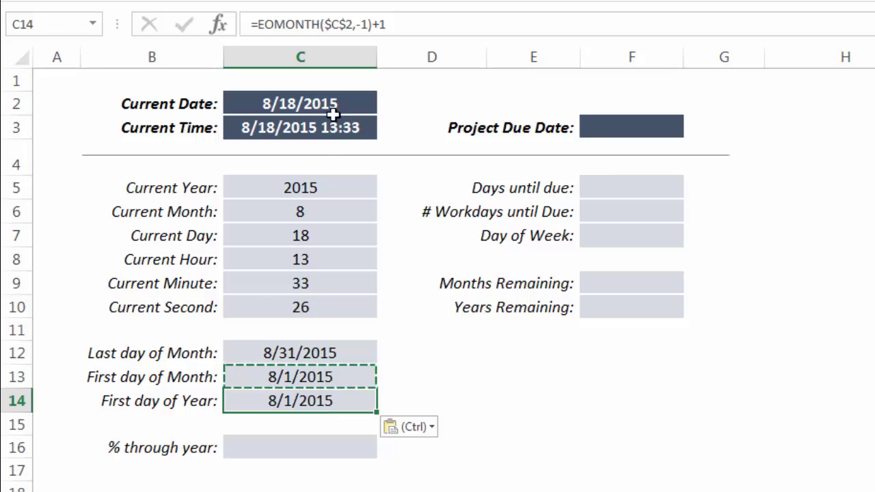
pyautogui.click(369, 24)
pyautogui.press('BackSpace')
pyautogui.write('8')
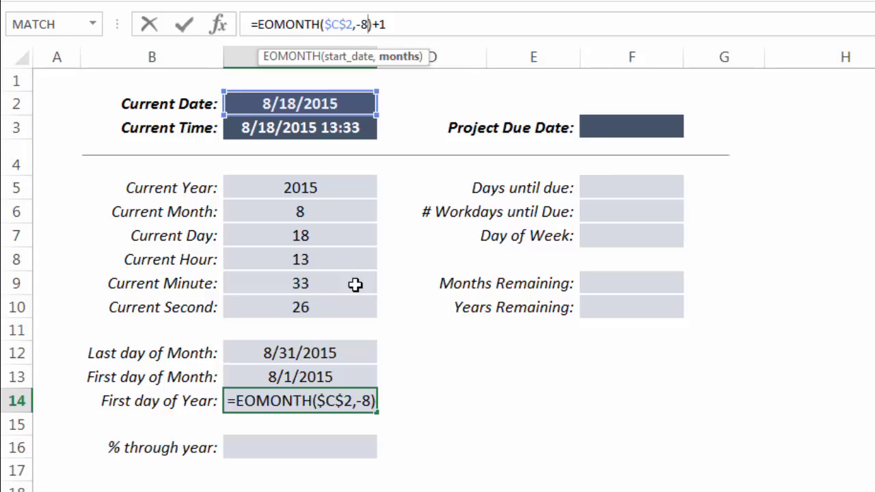
pyautogui.click(419, 24)
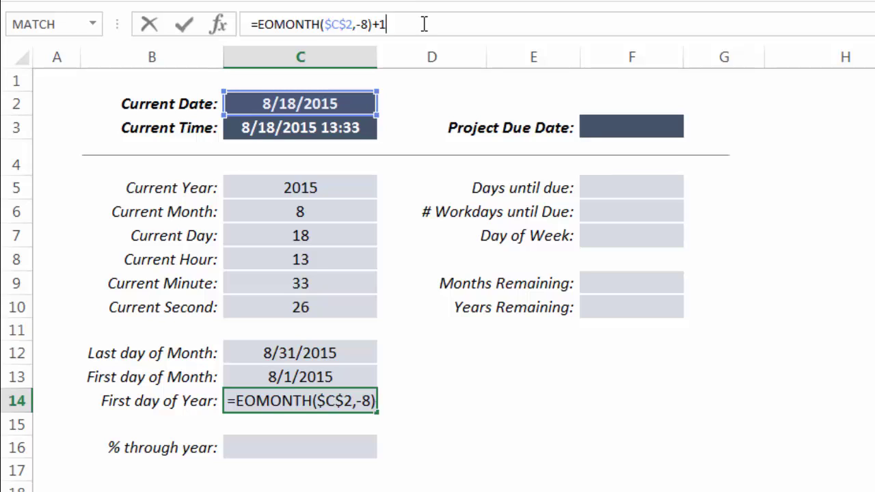
pyautogui.press('Return')
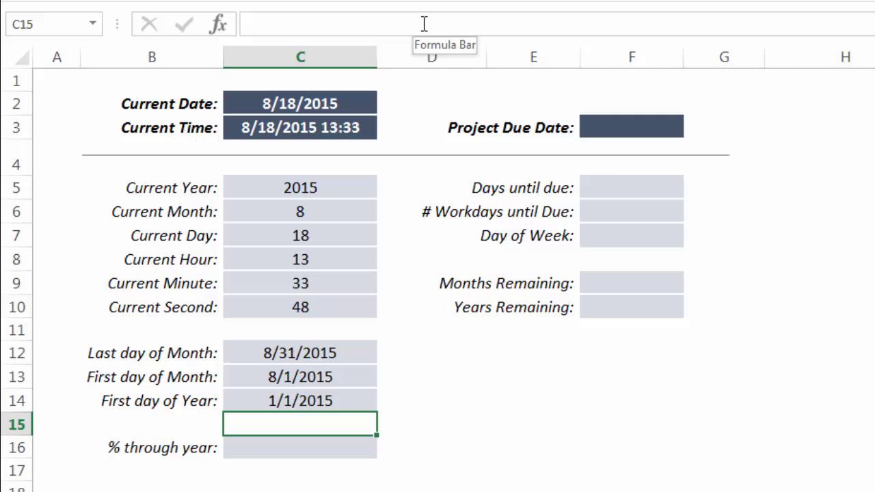
# Replace C14's fixed -8 months offset with (-1*MONTH(C2)) in the formula bar.
pyautogui.press('Up')
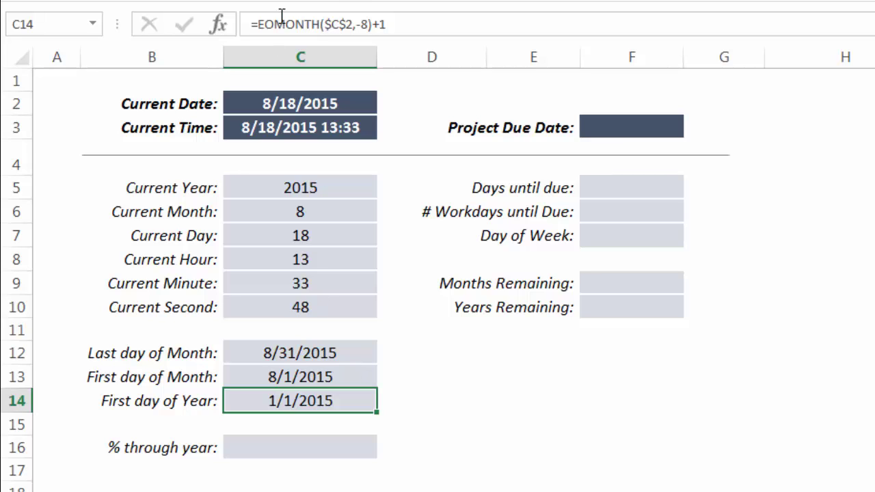
pyautogui.click(369, 24)
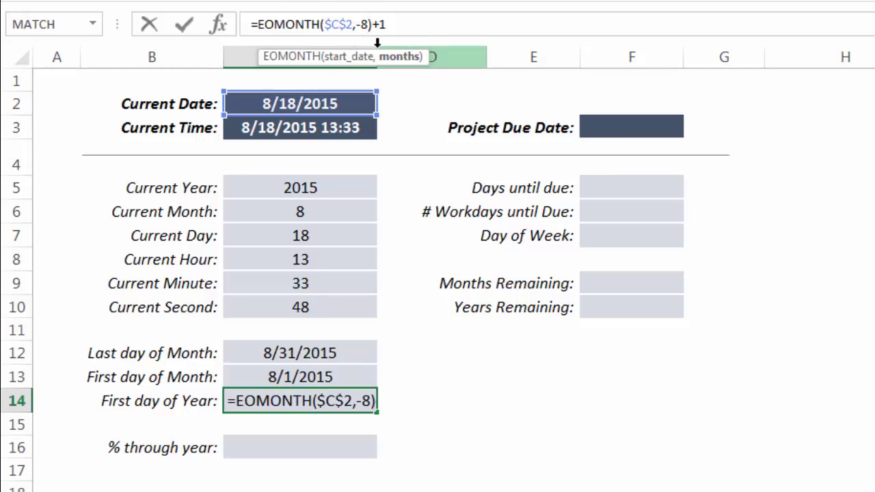
pyautogui.press('BackSpace')
pyautogui.press('BackSpace')
pyautogui.write('(')
pyautogui.write('-1')
pyautogui.write('*MO')
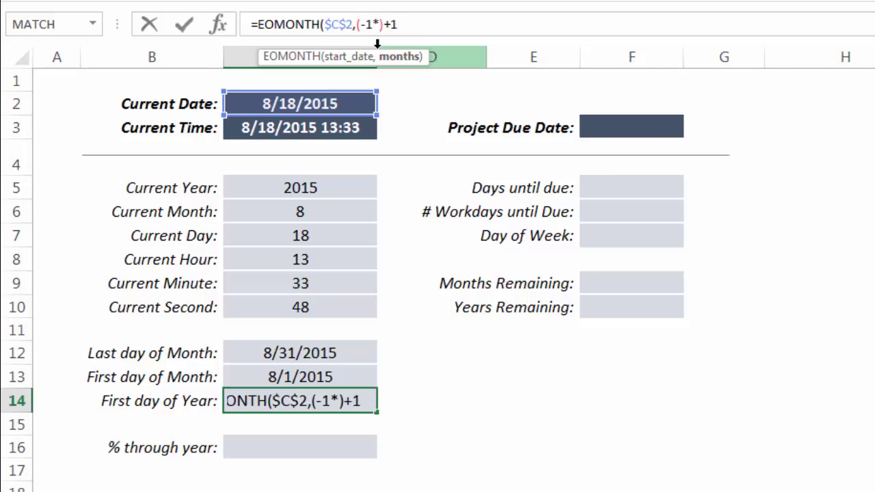
pyautogui.write('NTH(')
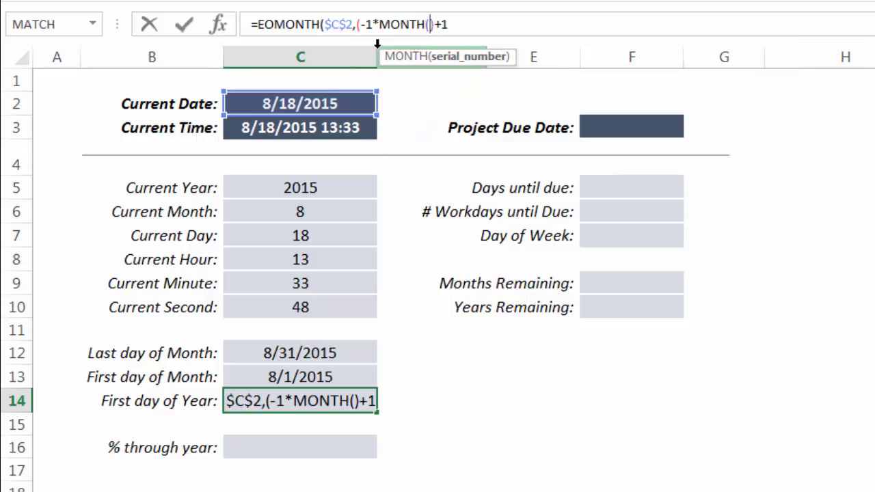
pyautogui.click(347, 103)
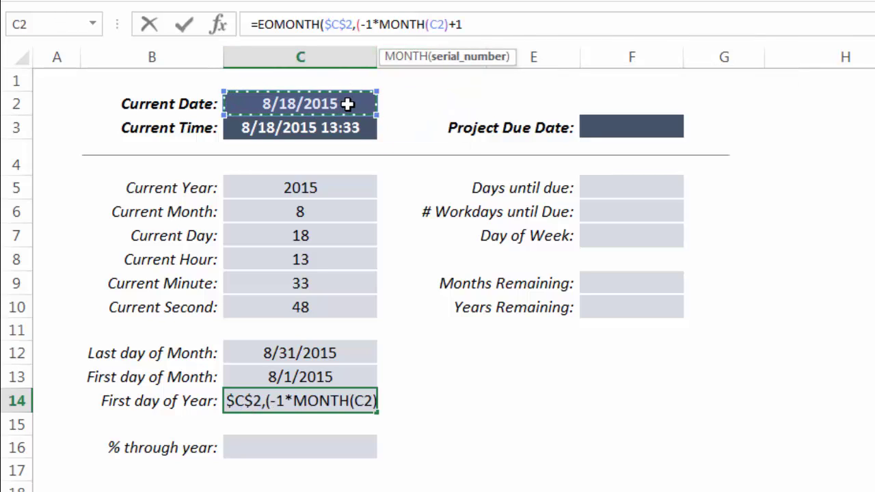
pyautogui.write('))')
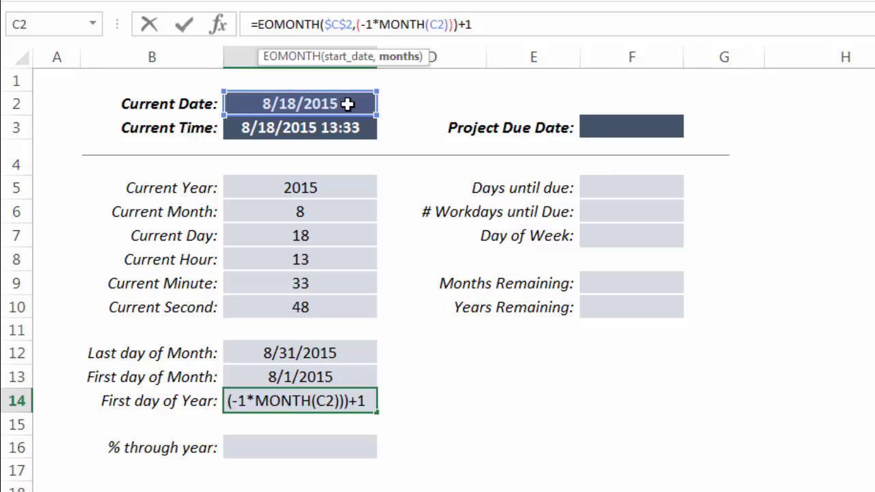
pyautogui.click(480, 26)
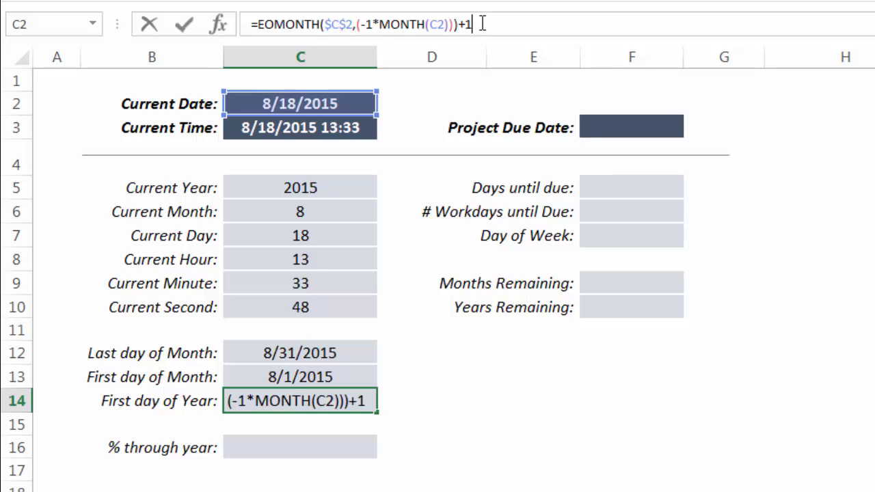
# Commit C14's =EOMONTH($C$2,(-1*MONTH(C2)))+1 formula and reselect C14 to check it.
pyautogui.press('Return')
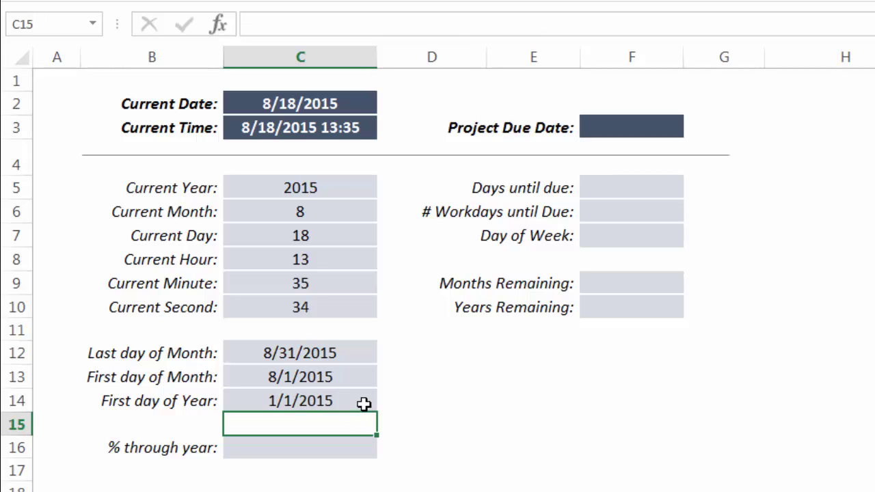
pyautogui.click(364, 404)
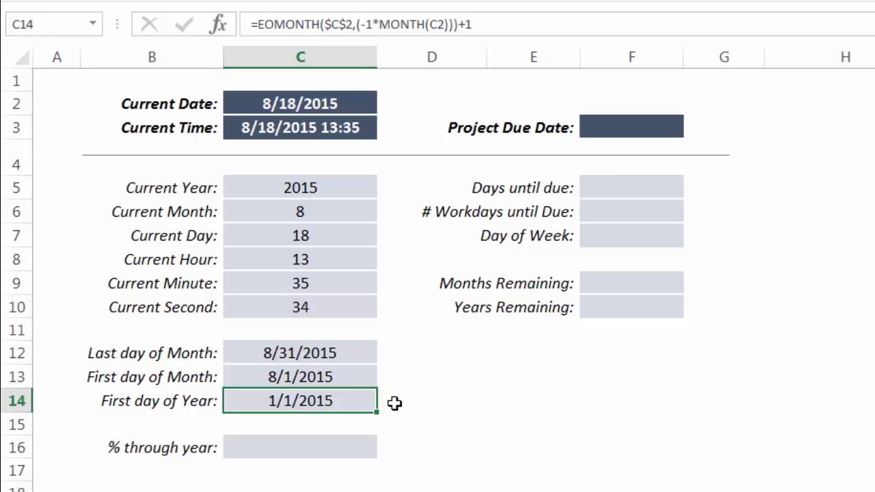